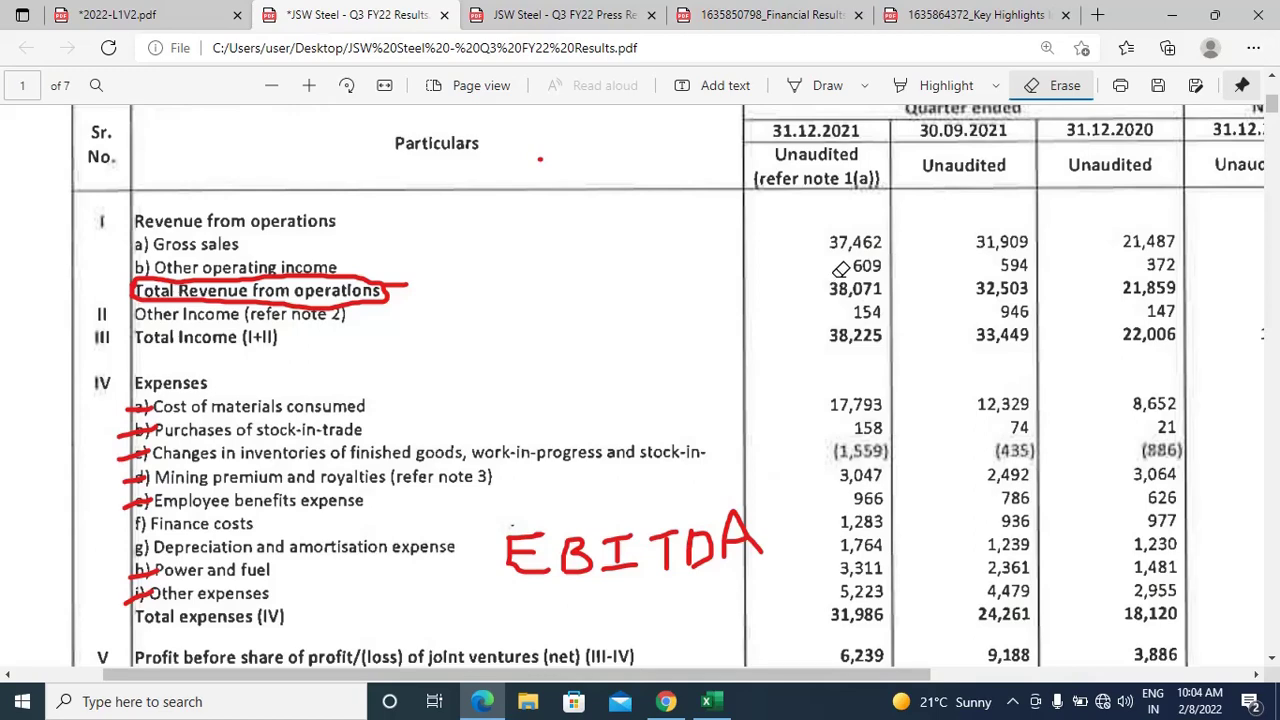
# - Enter 38071 as the Total Revenue from operations value in cell E3
pyautogui.write('38071')
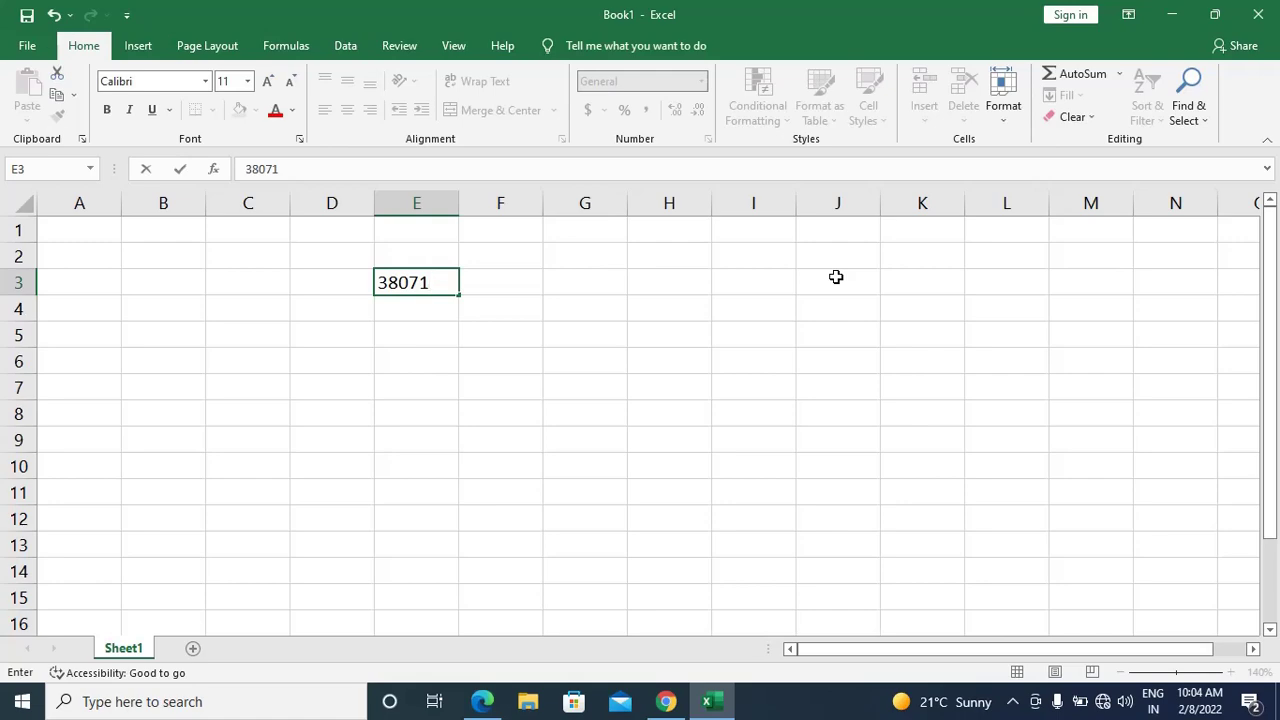
pyautogui.press('Return')
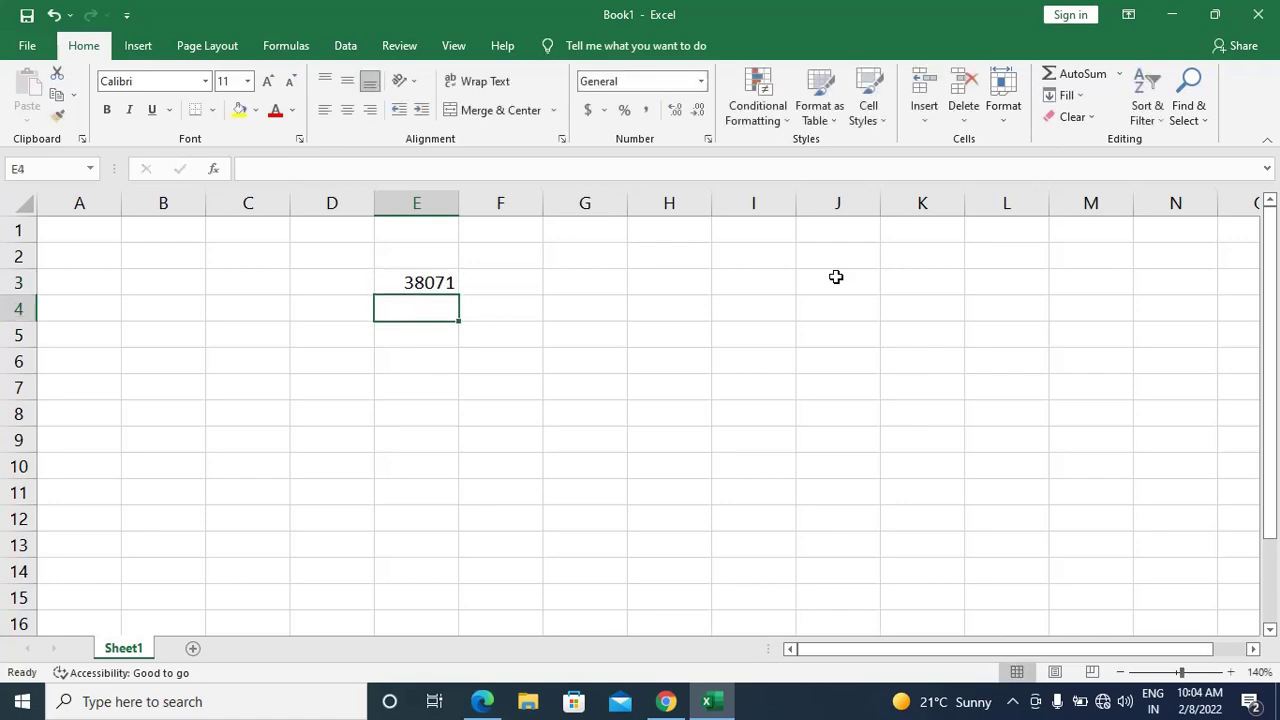
pyautogui.press('Up')
pyautogui.press('Left')
# - Label row 3 as TRFO in D3, then return to the results PDF
pyautogui.hotkey('alt', 'Tab')
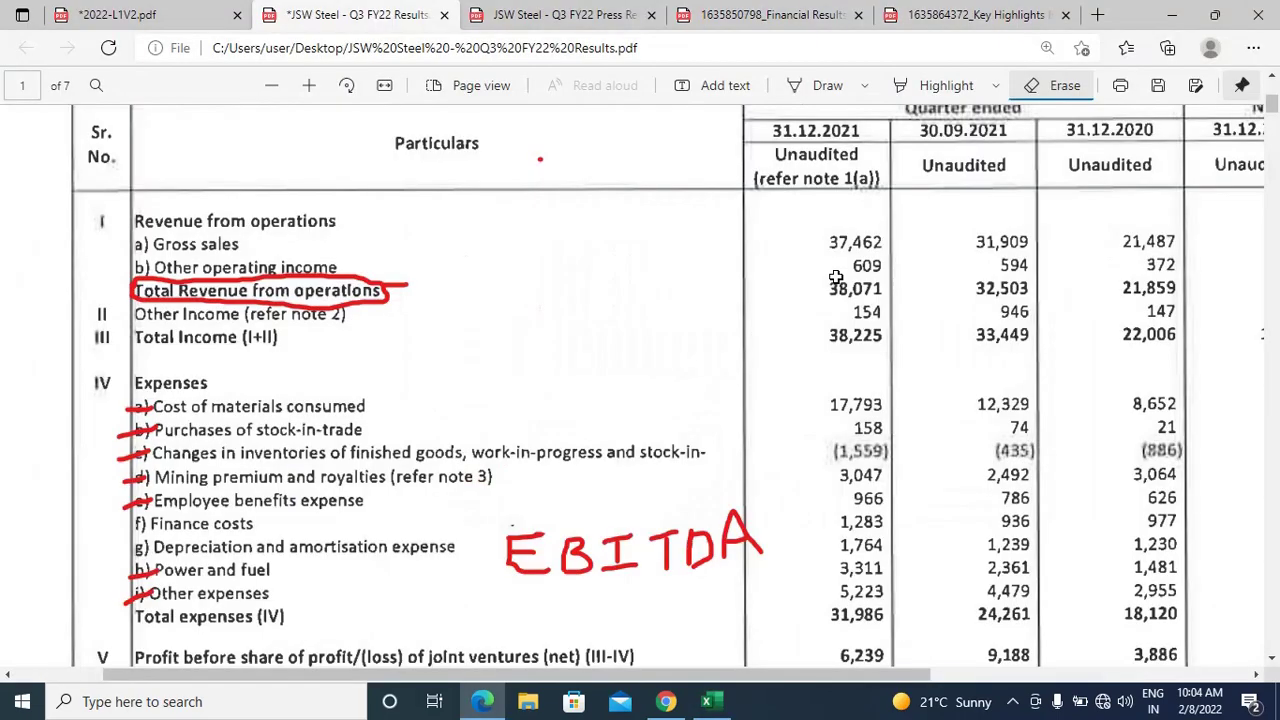
pyautogui.hotkey('alt', 'Tab')
pyautogui.write('TR')
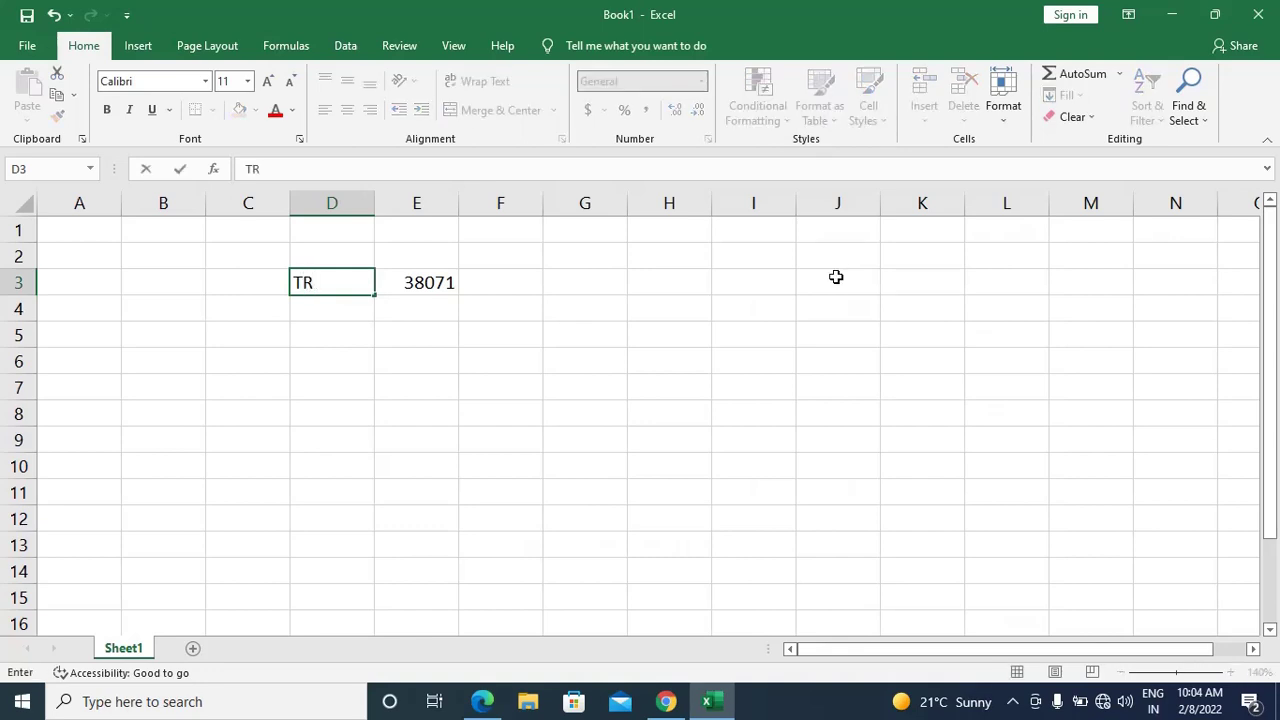
pyautogui.write('FO')
pyautogui.press('Tab')
pyautogui.press('Down')
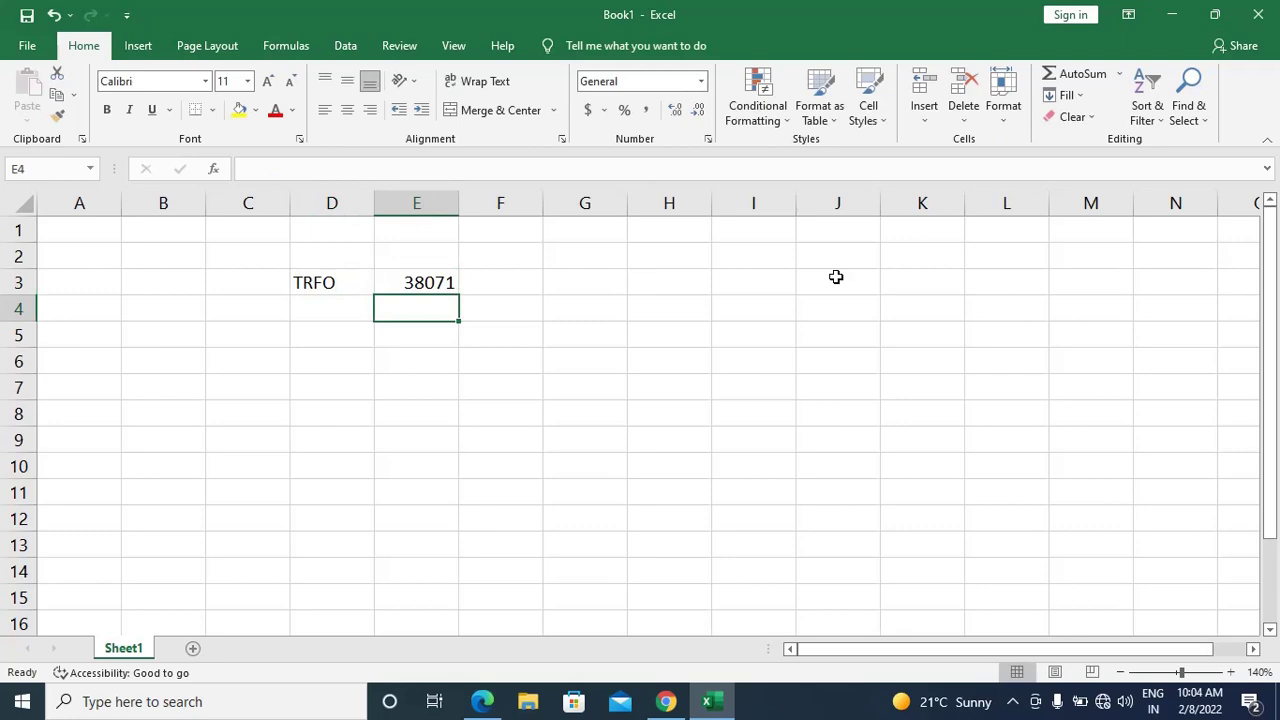
pyautogui.hotkey('alt', 'Tab')
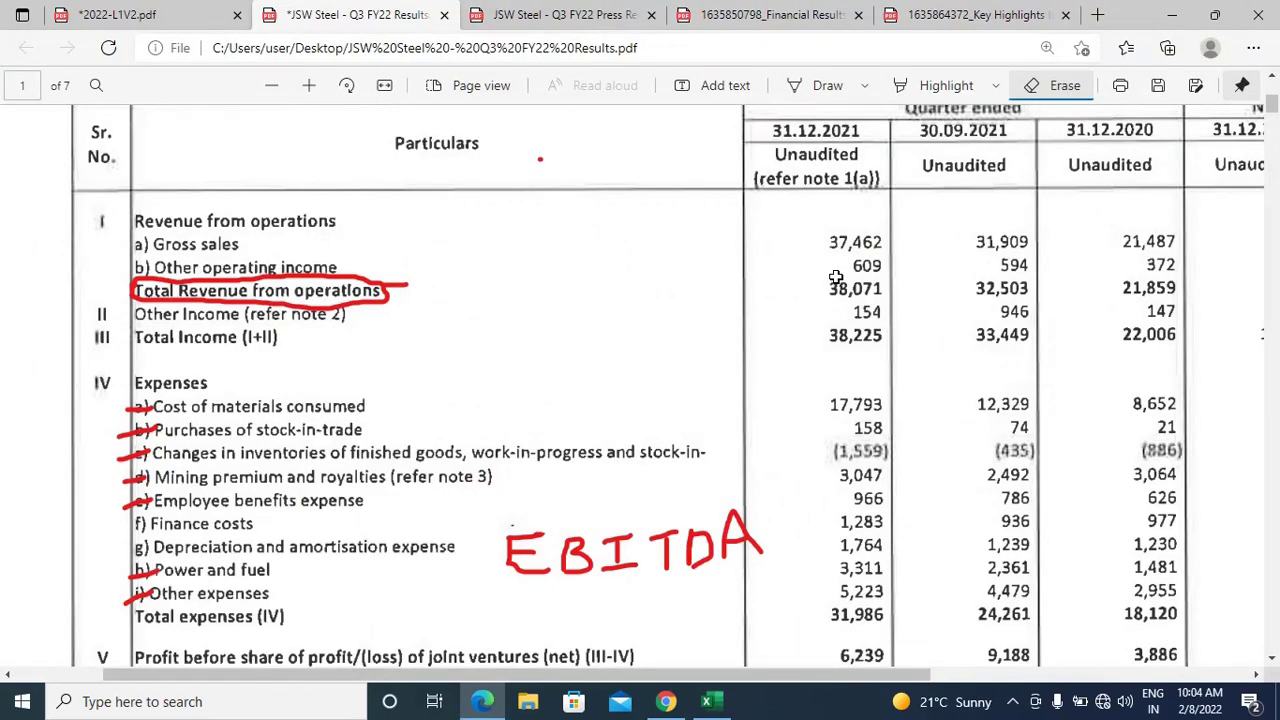
pyautogui.scroll(-2, 836, 277)
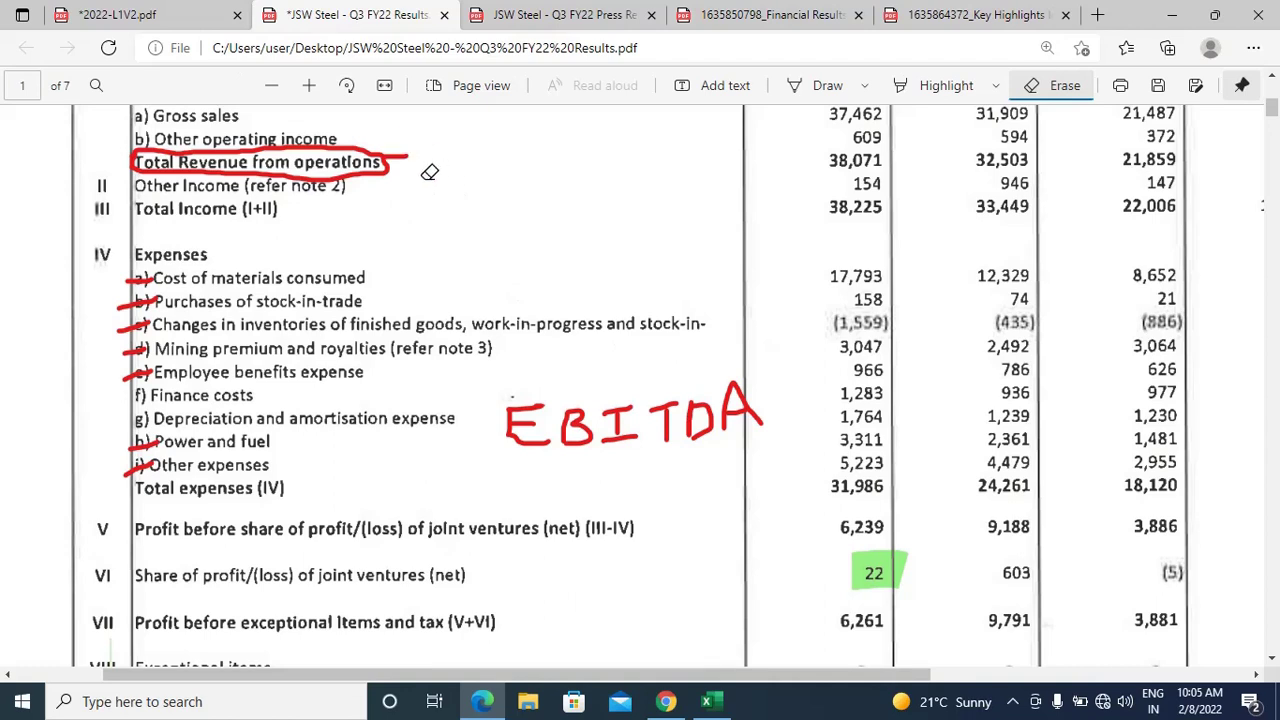
pyautogui.scroll(1, 420, 180)
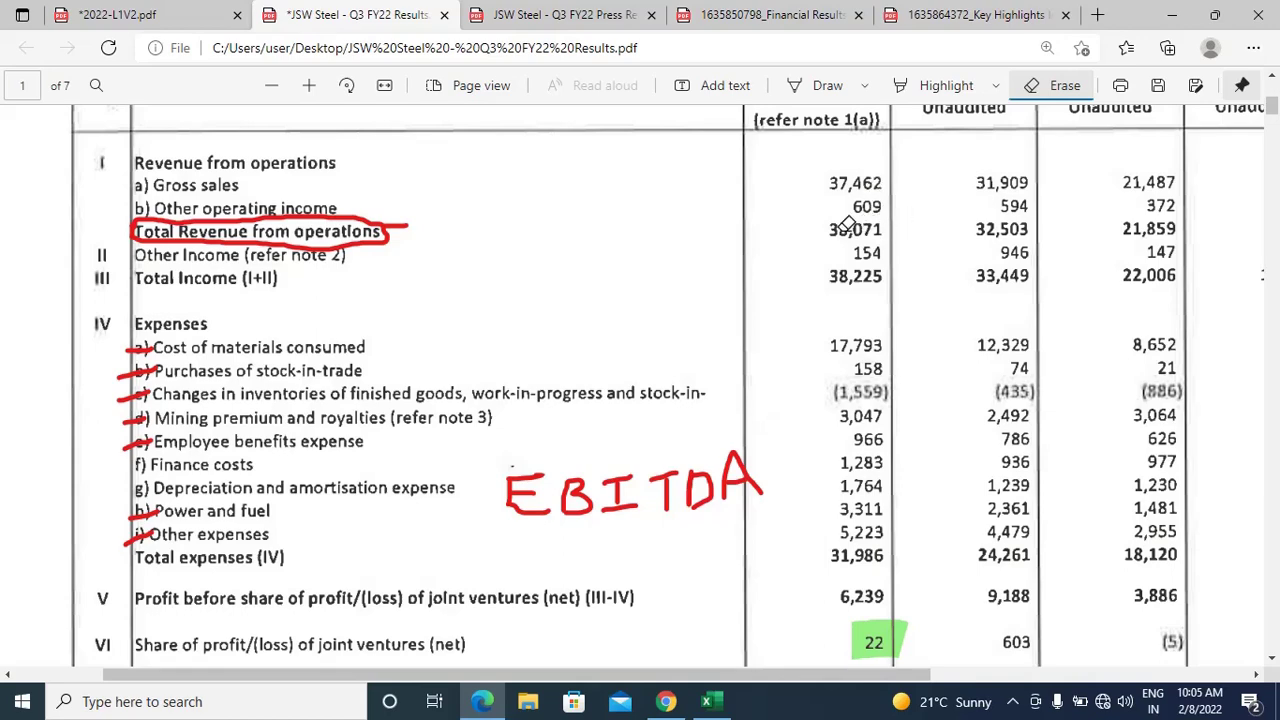
pyautogui.hotkey('alt', 'Tab')
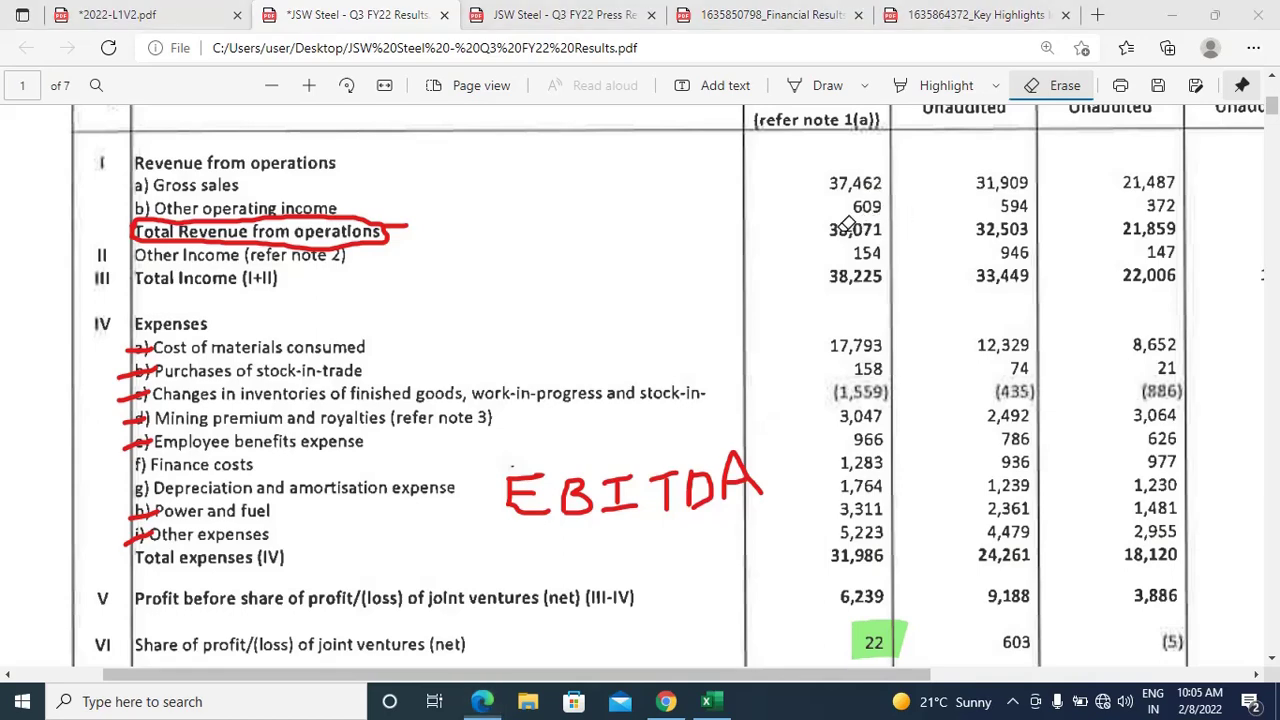
pyautogui.hotkey('alt', 'Tab')
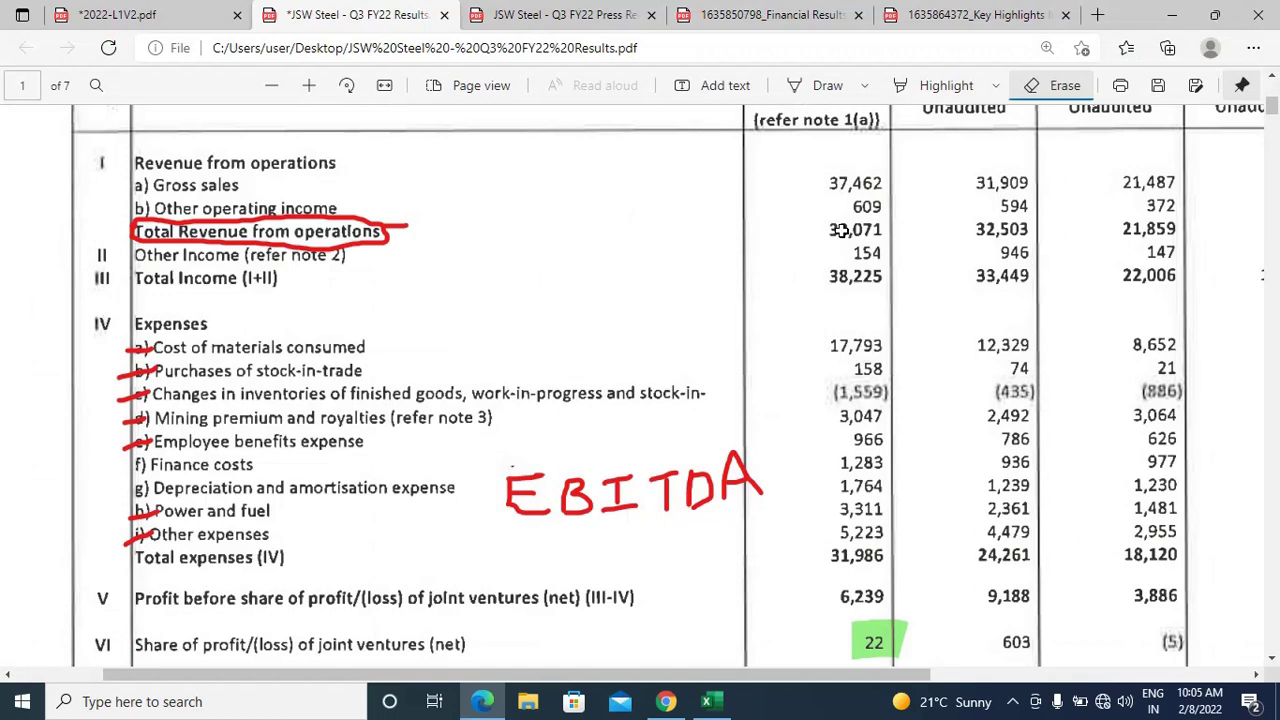
pyautogui.scroll(-2, 508, 368)
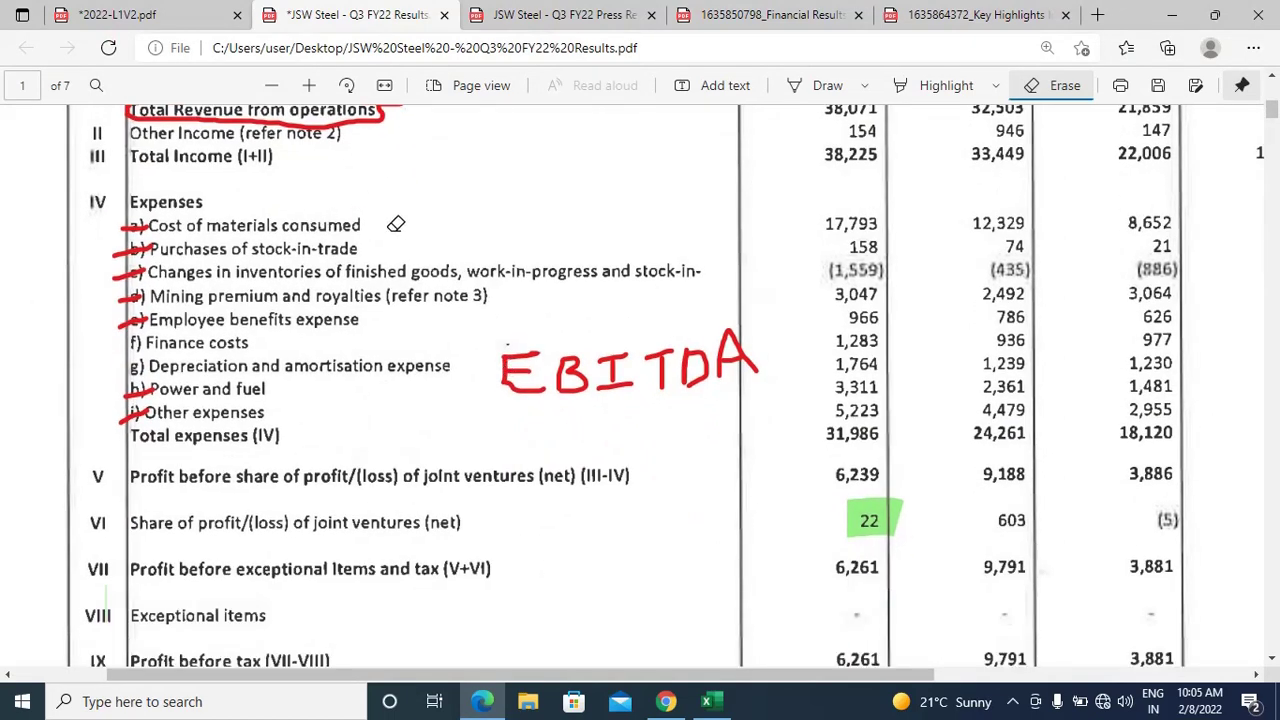
pyautogui.scroll(1, 396, 224)
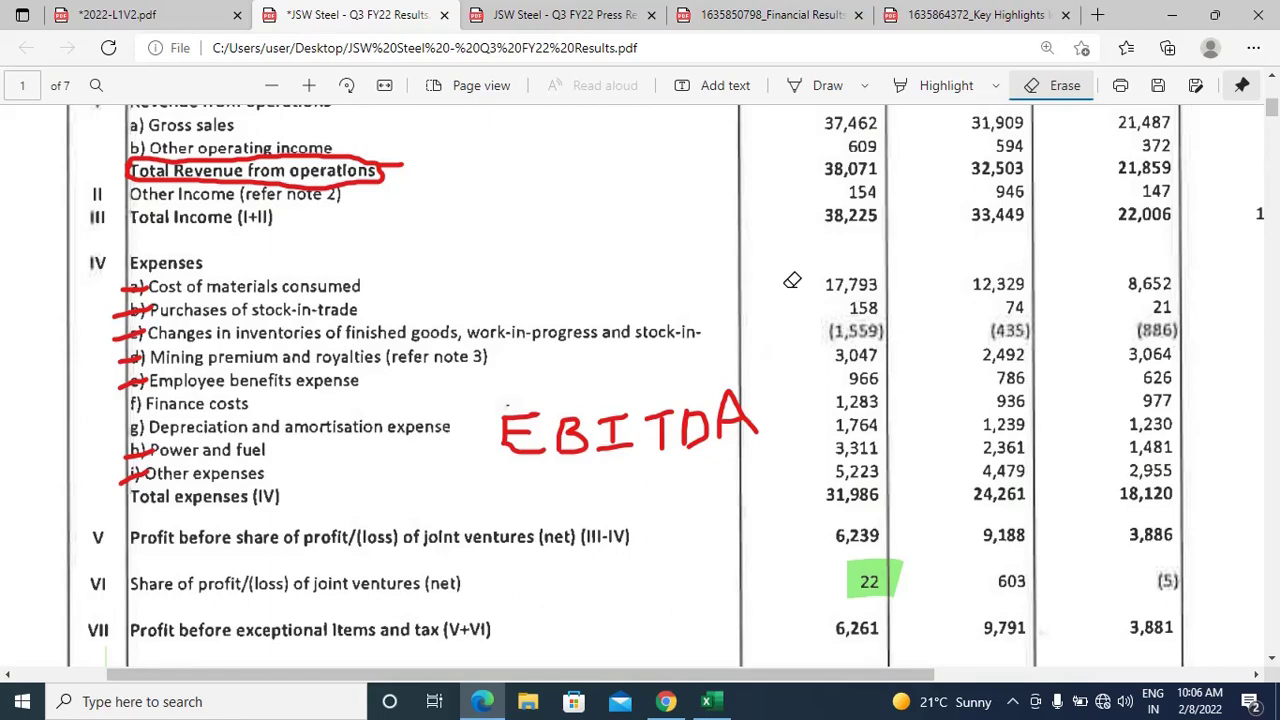
# - Enter 17793 as the value in cell E4
pyautogui.hotkey('alt', 'Tab')
pyautogui.write('17793')
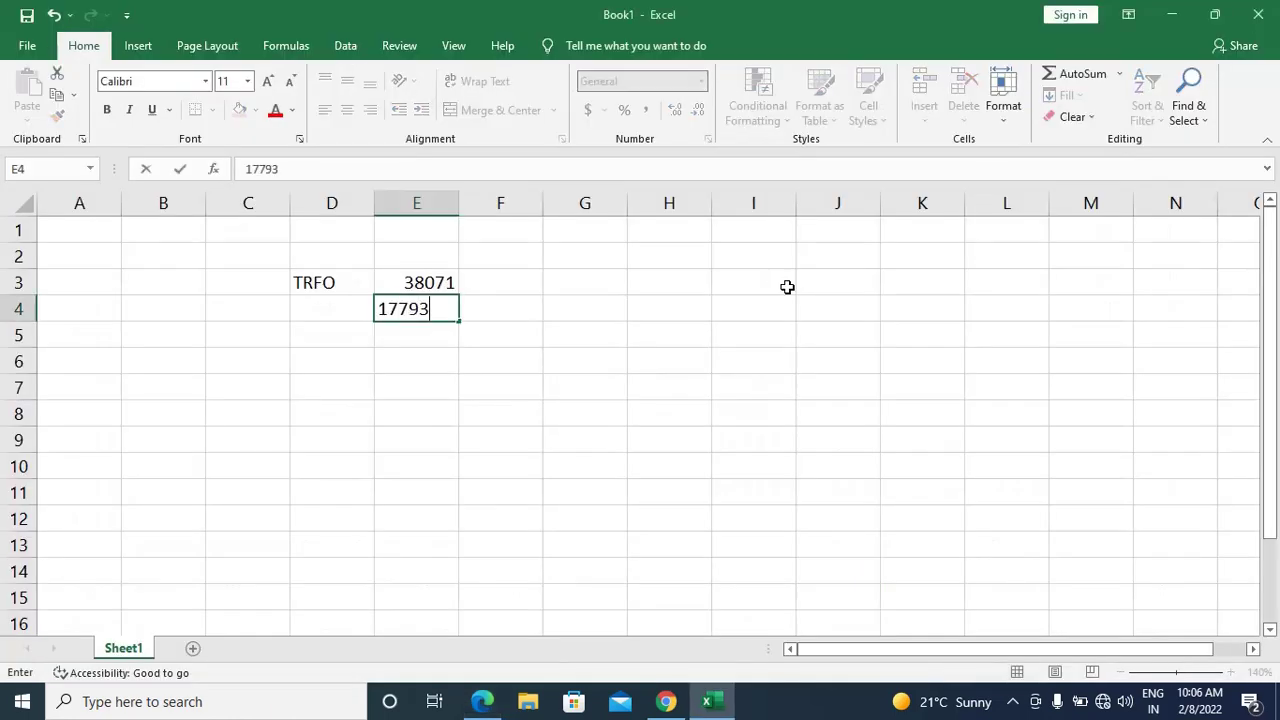
pyautogui.hotkey('ctrl', 'Return')
pyautogui.press('Left')
# - Label row 4 as COMC in cell D4 after checking the PDF
pyautogui.hotkey('alt', 'Tab')
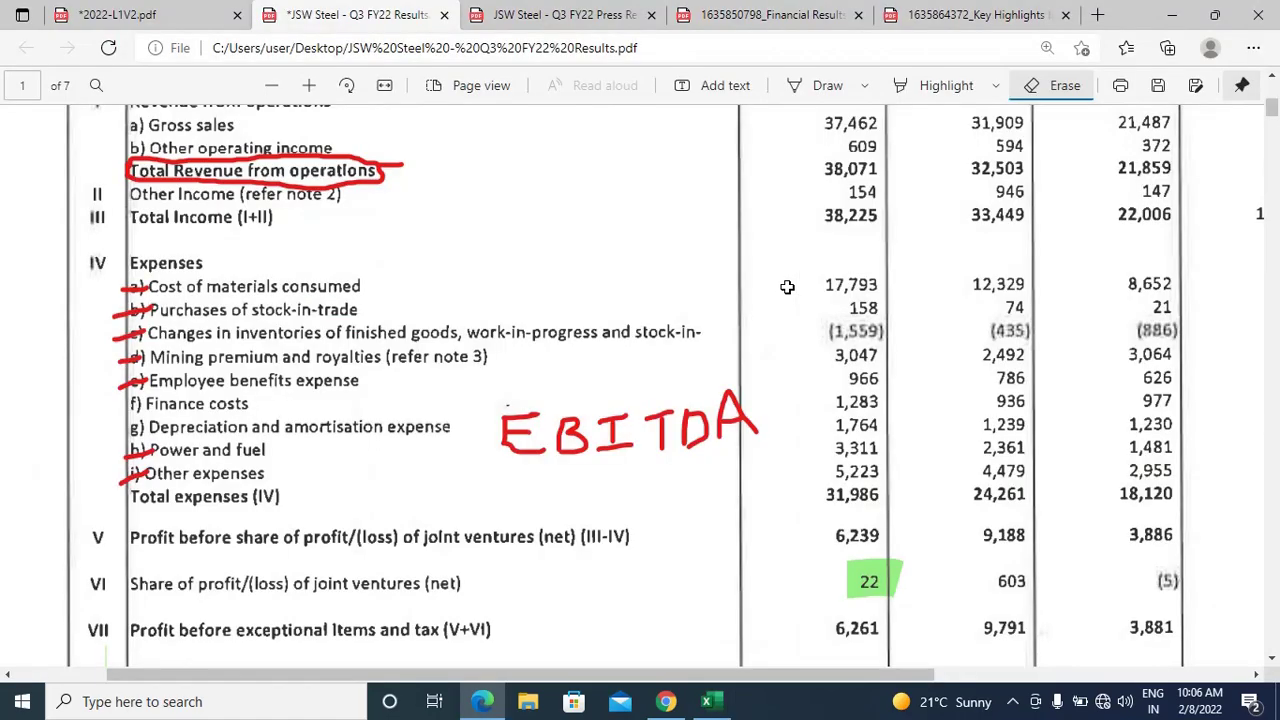
pyautogui.hotkey('alt', 'Tab')
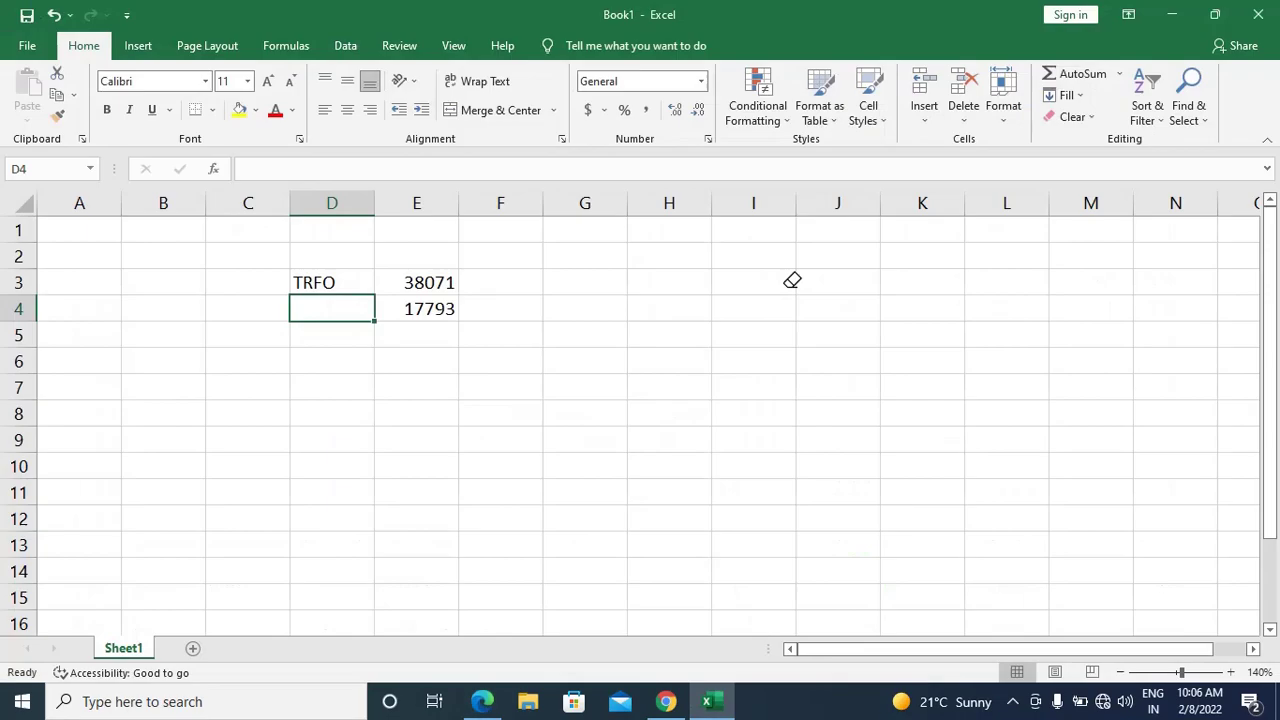
pyautogui.write('CO MC')
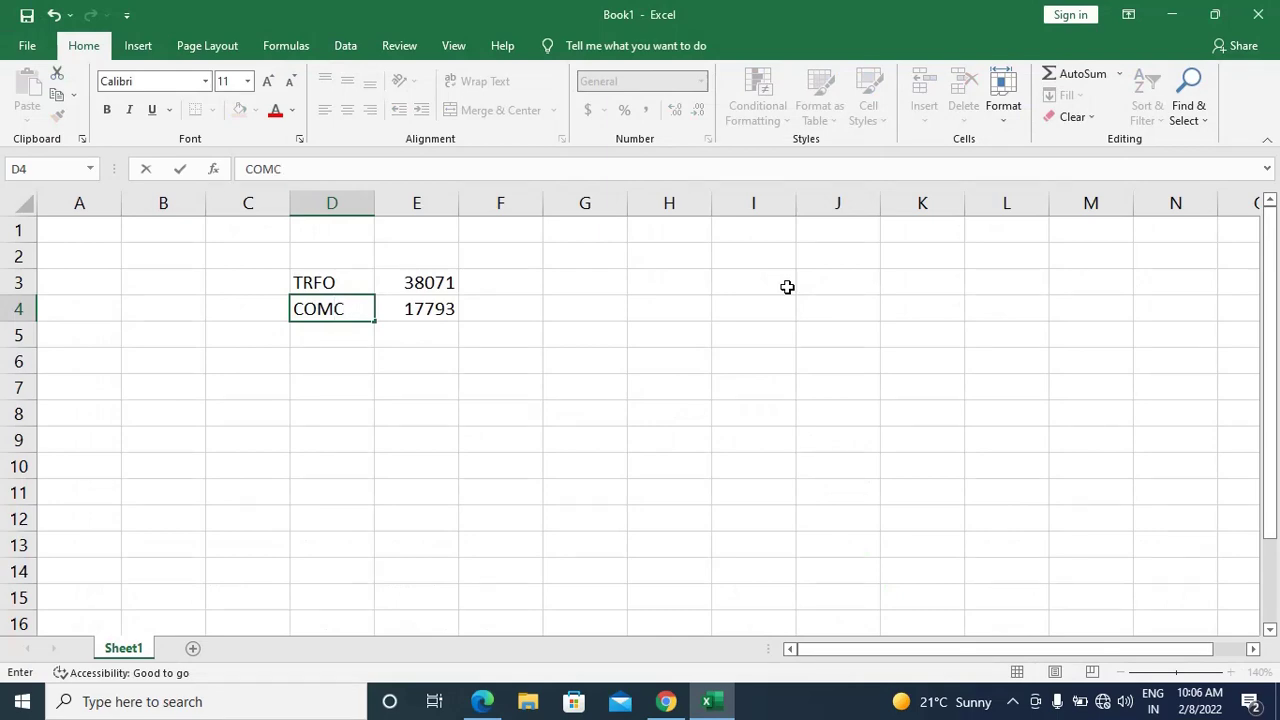
pyautogui.press('Return')
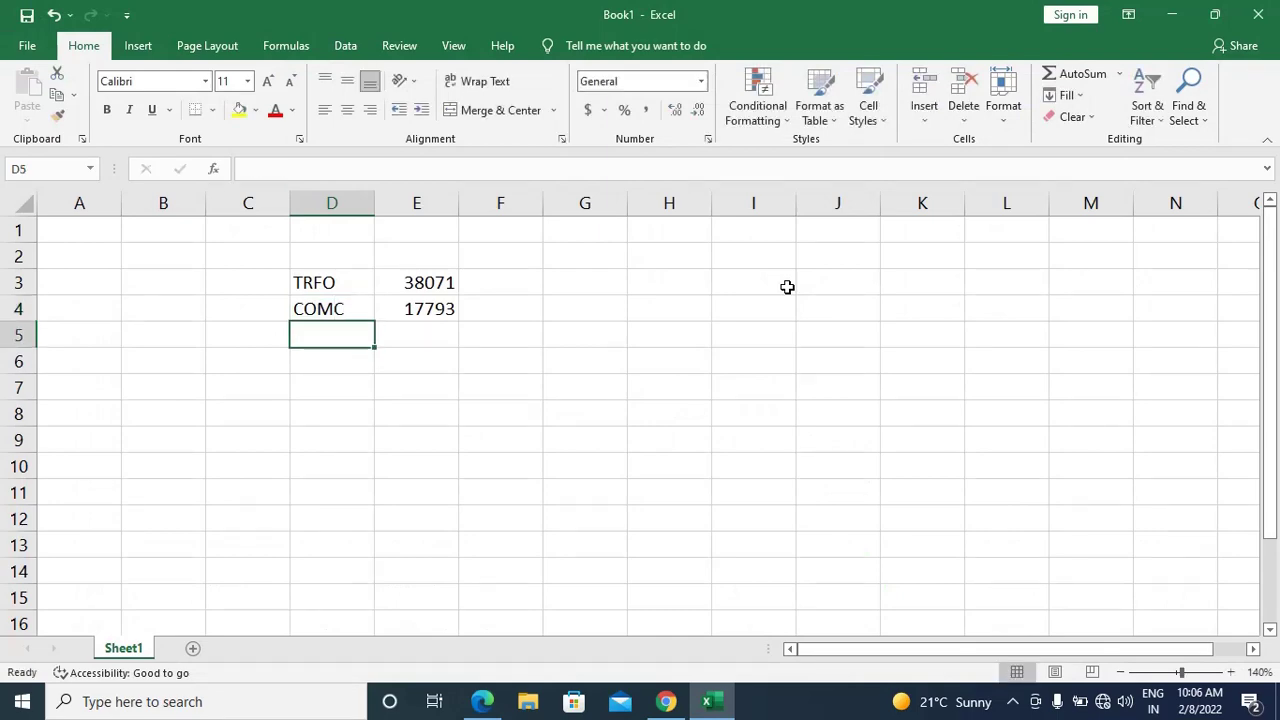
pyautogui.press('Right')
# - Enter the uppercase label POST in cell D5 after correcting the mistyped attempts
pyautogui.hotkey('alt', 'Tab')
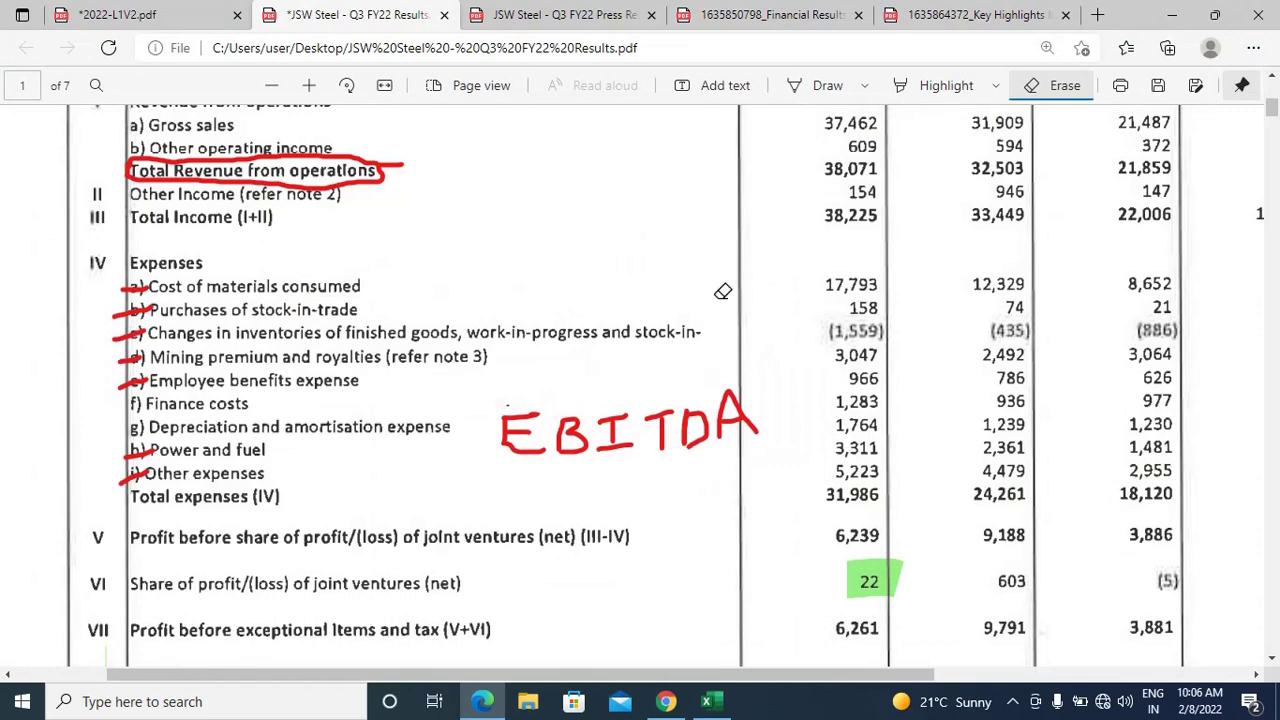
pyautogui.hotkey('alt', 'Tab')
pyautogui.press('Left')
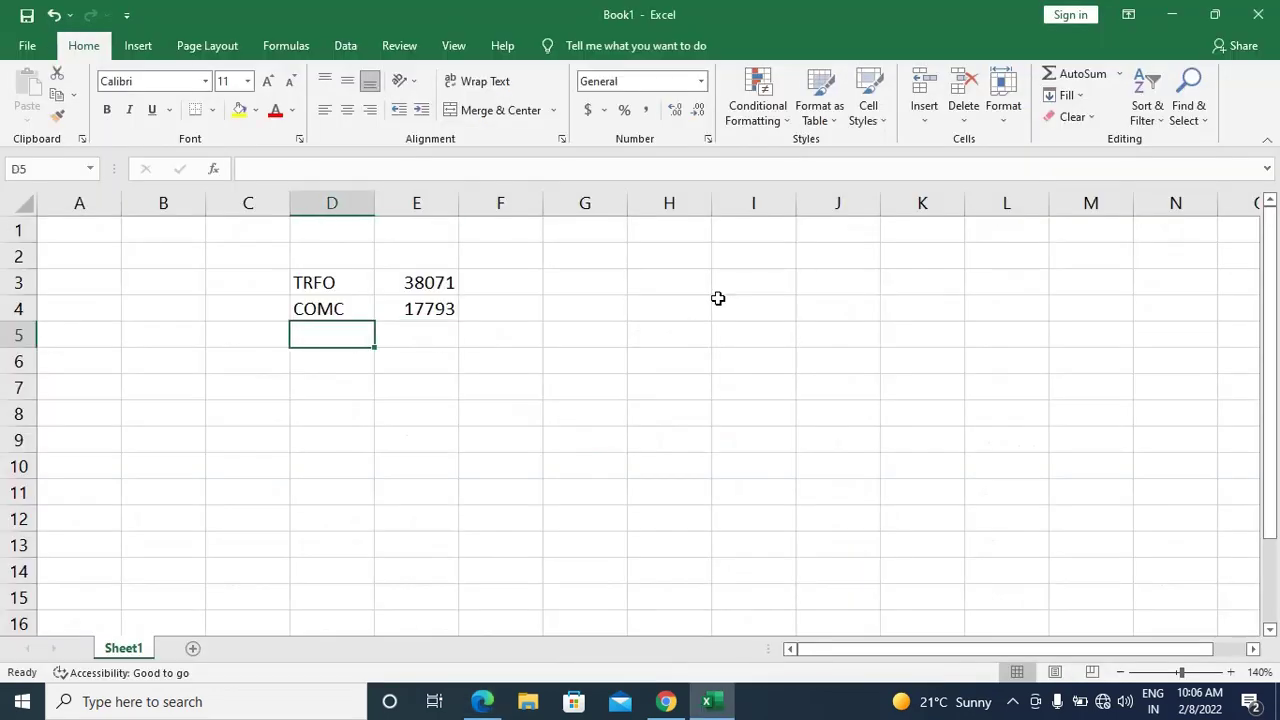
pyautogui.write('p')
pyautogui.press('BackSpace')
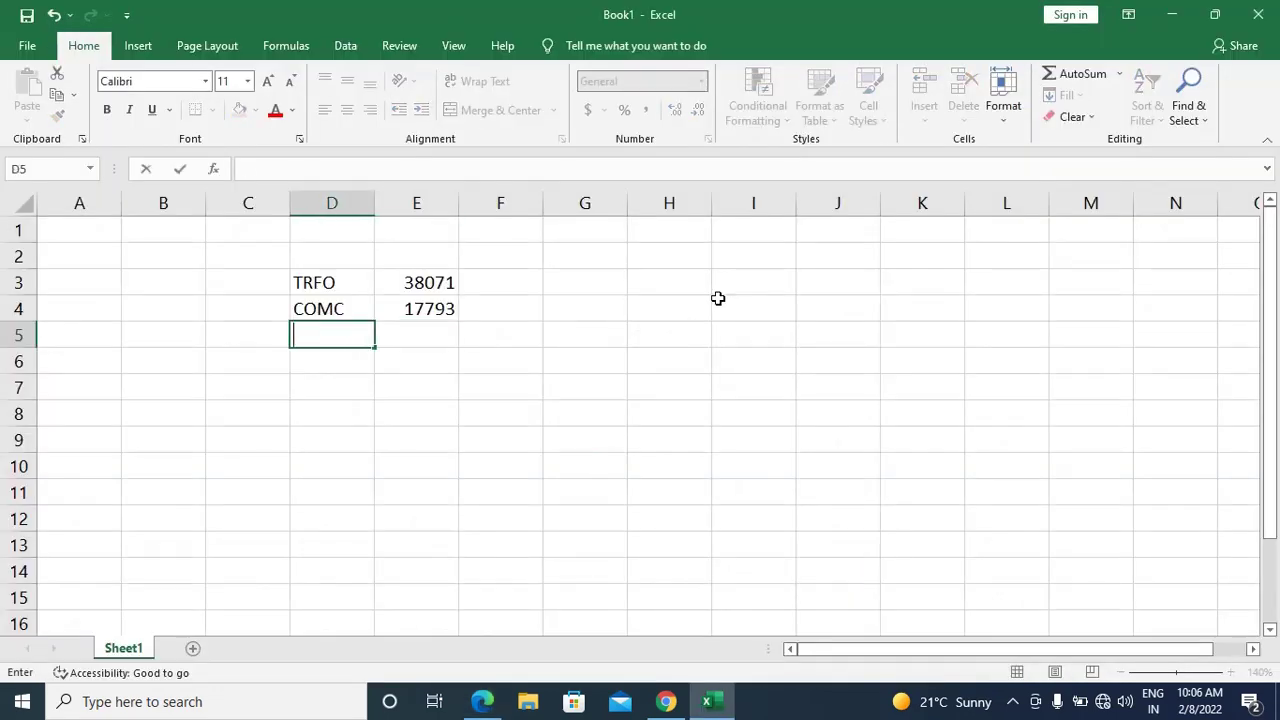
pyautogui.write('post')
pyautogui.press('BackSpace')
pyautogui.press('BackSpace')
pyautogui.press('BackSpace')
pyautogui.press('BackSpace')
pyautogui.write('post')
pyautogui.press('BackSpace')
pyautogui.press('BackSpace')
pyautogui.press('BackSpace')
pyautogui.press('BackSpace')
pyautogui.write('POST')
pyautogui.press('Tab')
# - Enter 158 as the POST value in E5 after reading it from the PDF
pyautogui.hotkey('alt', 'Tab')
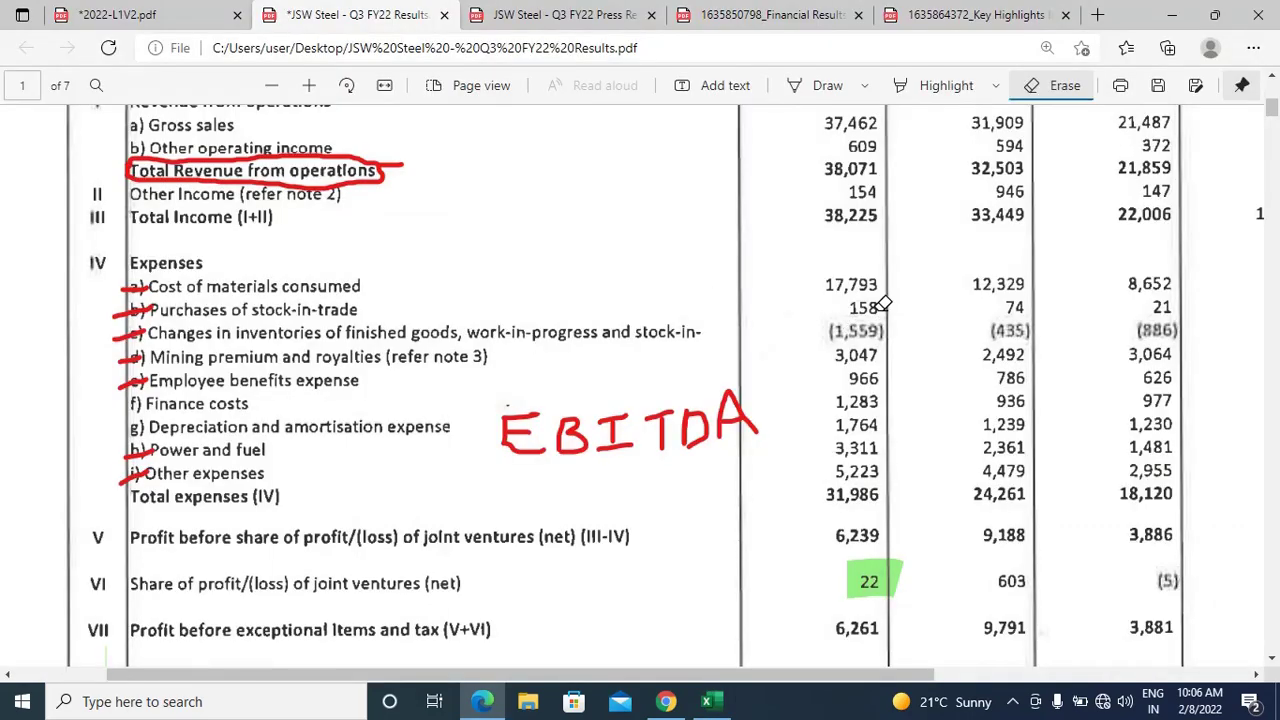
pyautogui.hotkey('alt', 'Tab')
pyautogui.write('158')
pyautogui.press('Return')
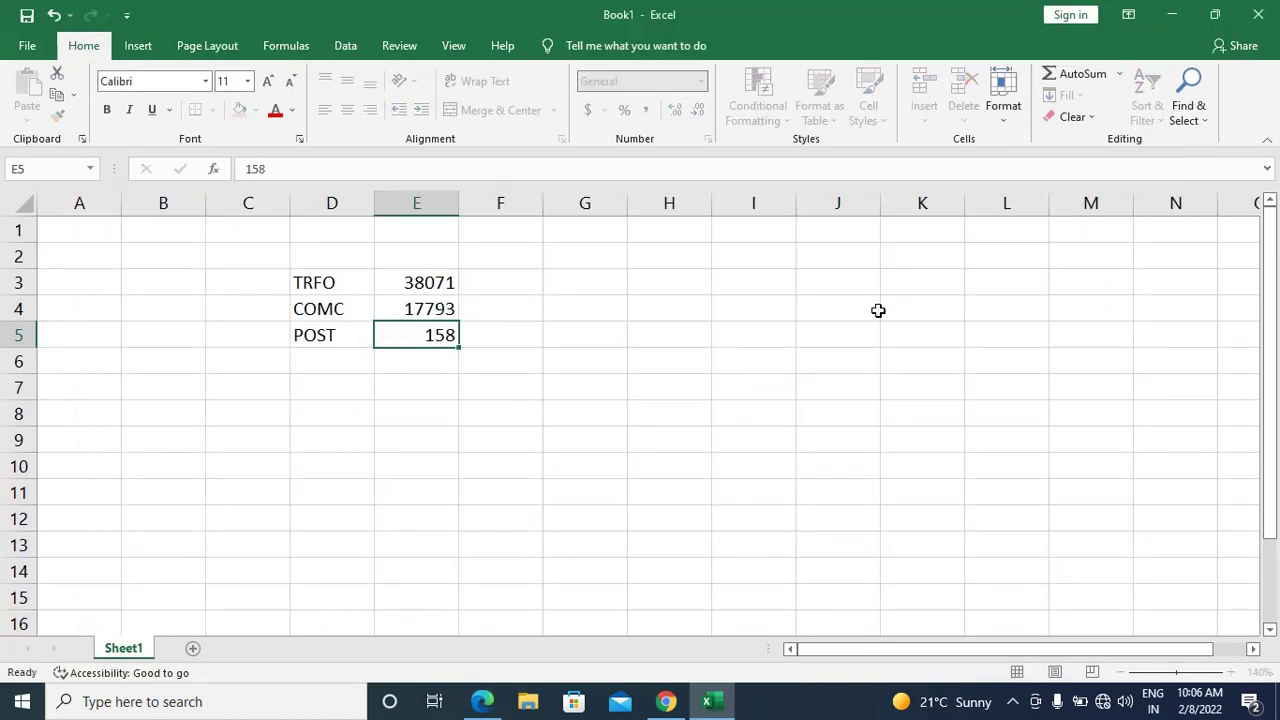
pyautogui.hotkey('alt', 'Tab')
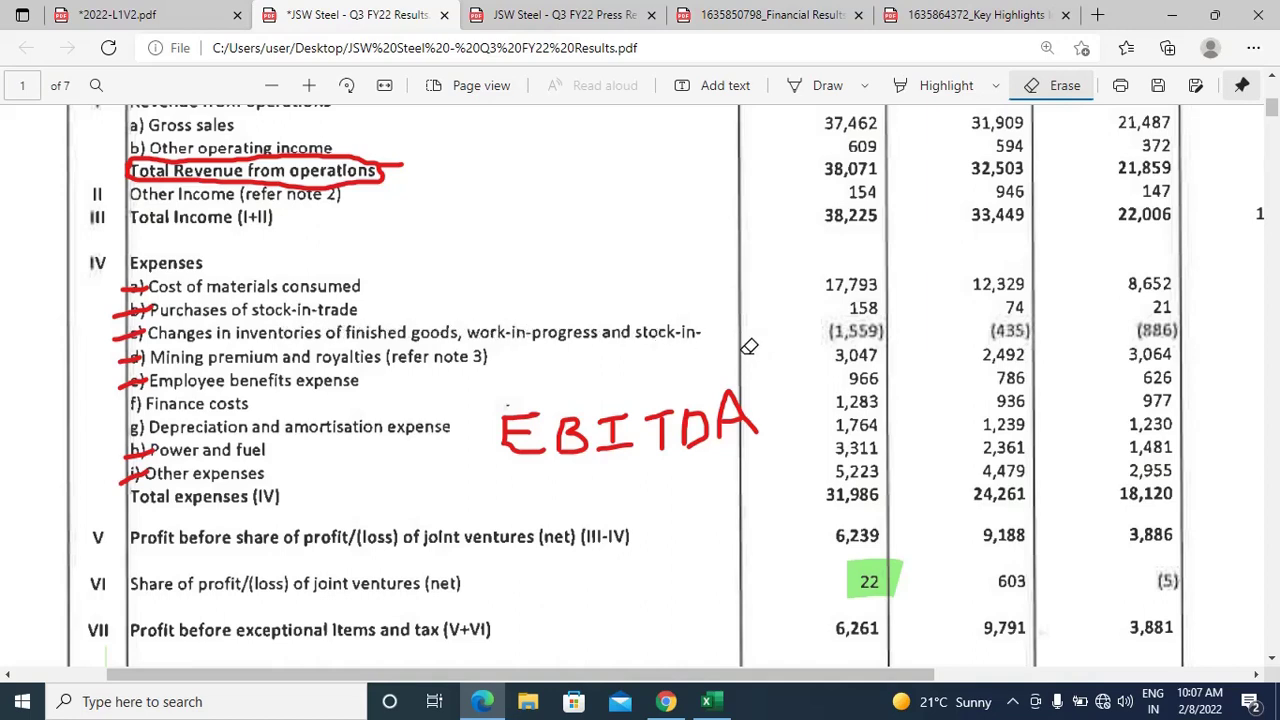
# - Enter the label CIFG in D6 and its inventory-change value -1559 in E6
pyautogui.hotkey('alt', 'Tab')
pyautogui.write('C')
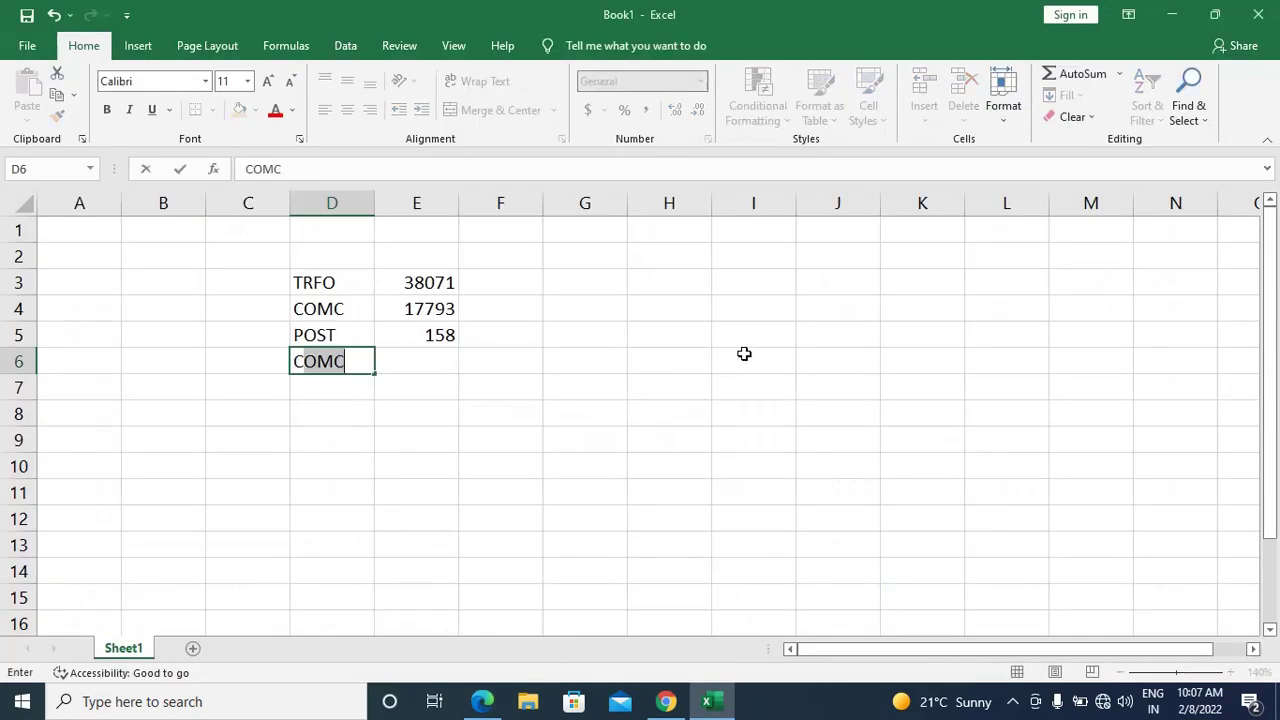
pyautogui.write('IFG')
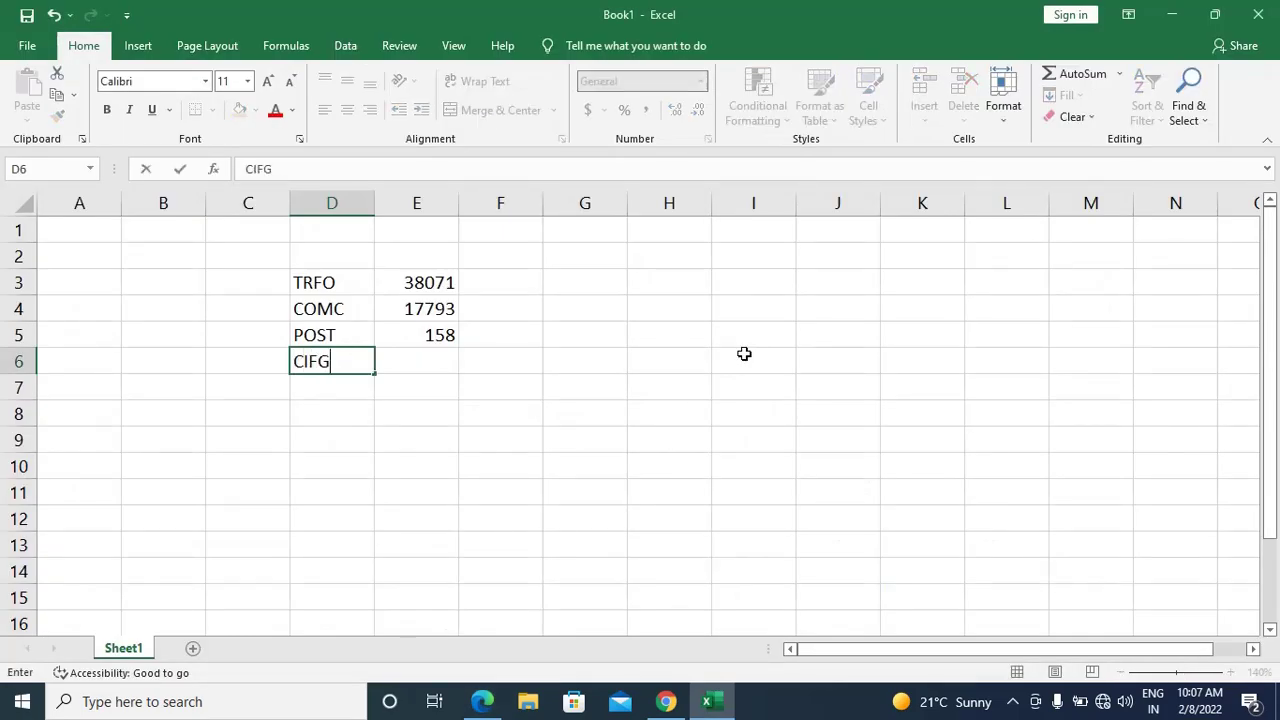
pyautogui.press('Tab')
pyautogui.hotkey('alt', 'Tab')
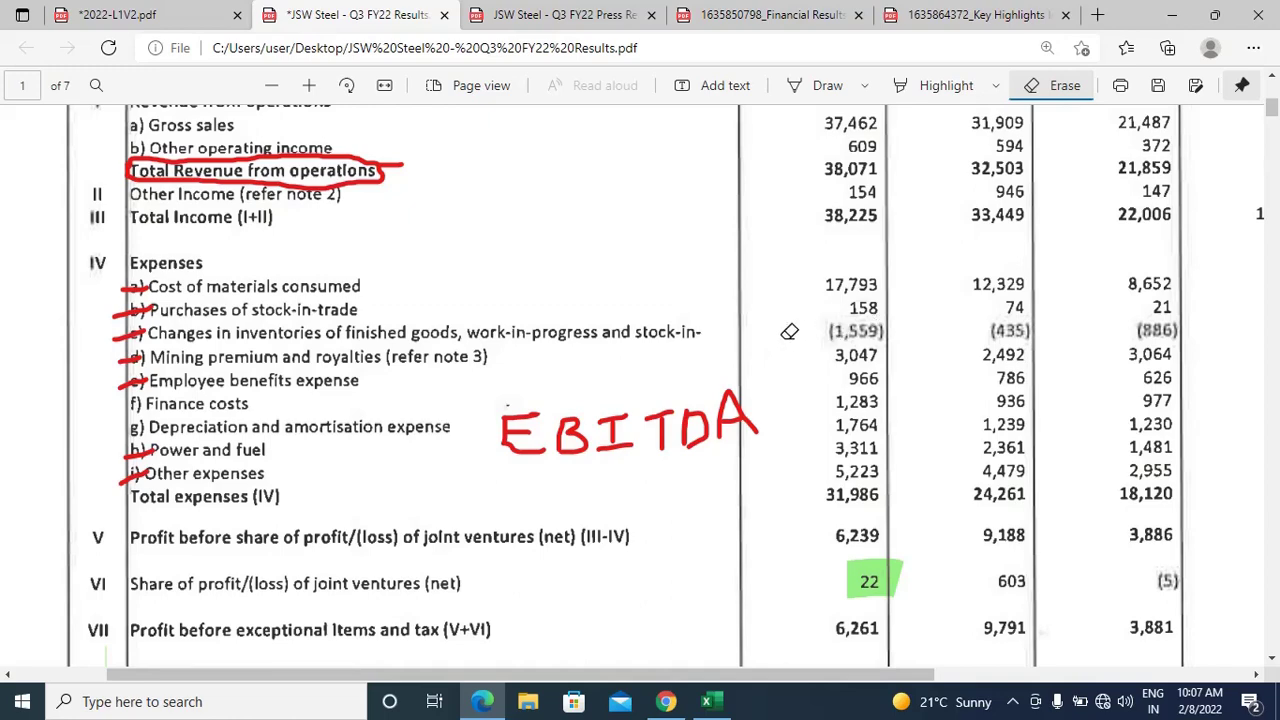
pyautogui.hotkey('alt', 'Tab')
pyautogui.write('-1559')
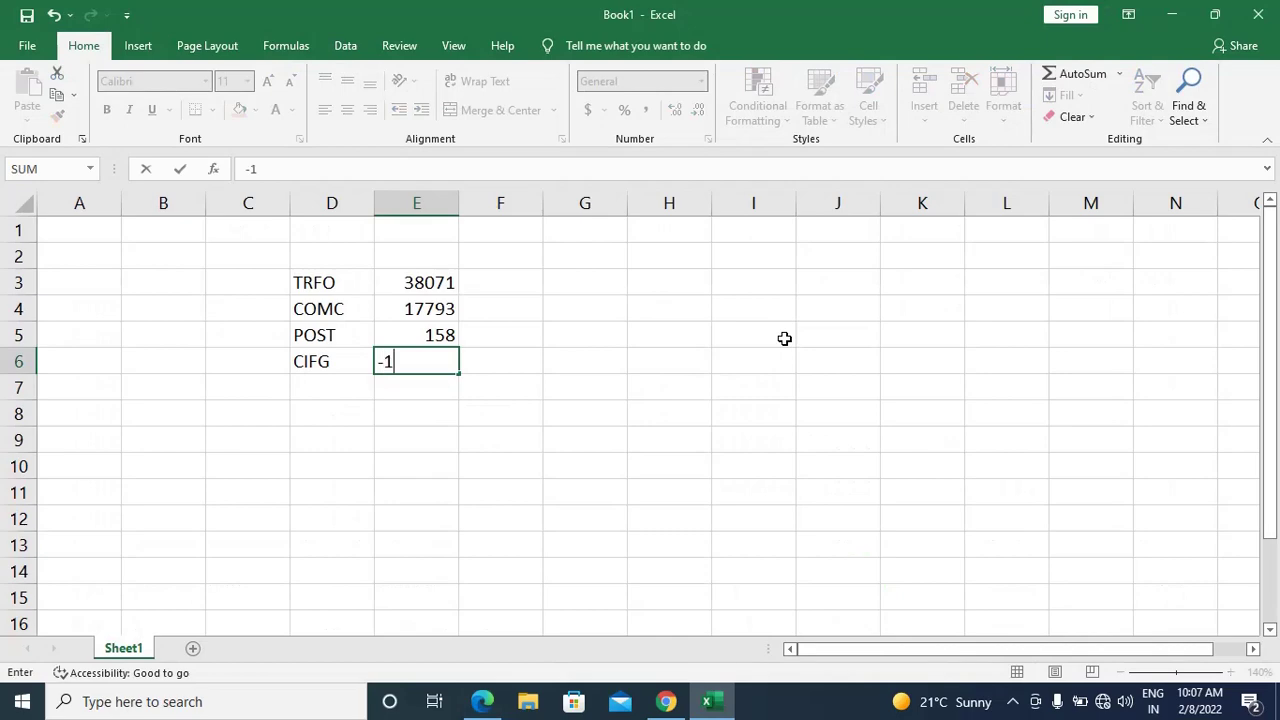
pyautogui.press('Return')
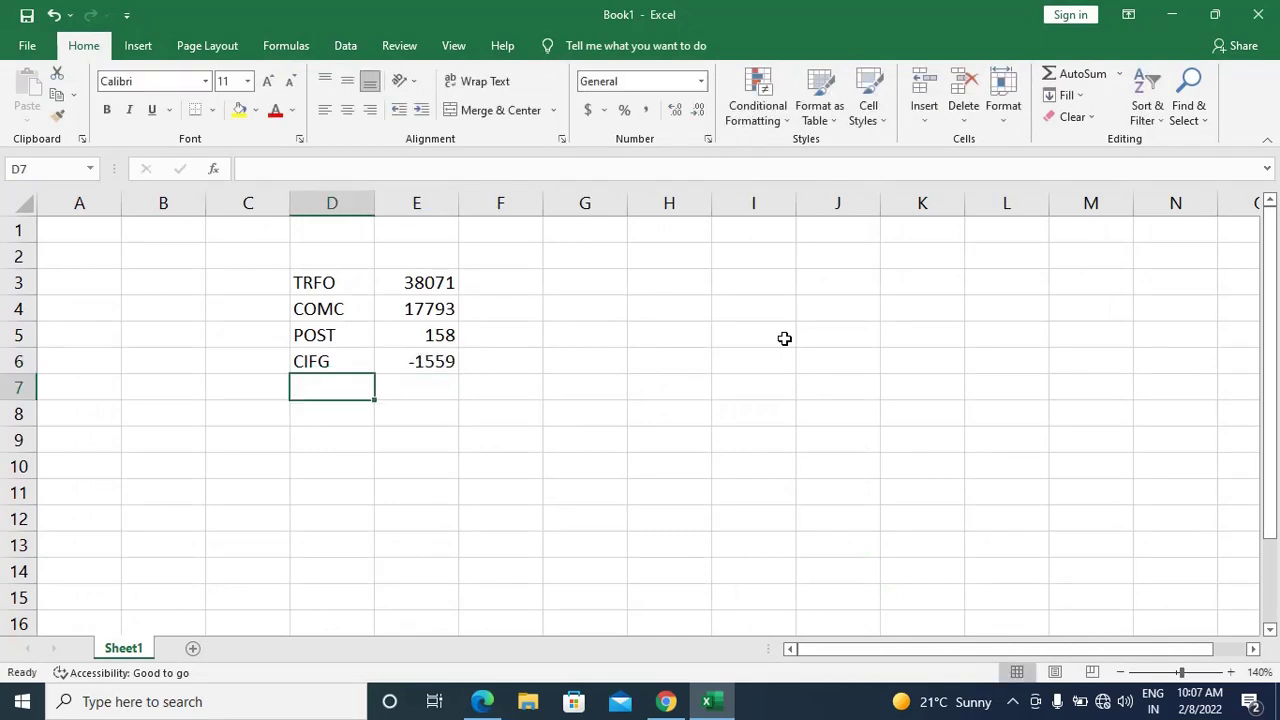
pyautogui.hotkey('alt', 'Tab')
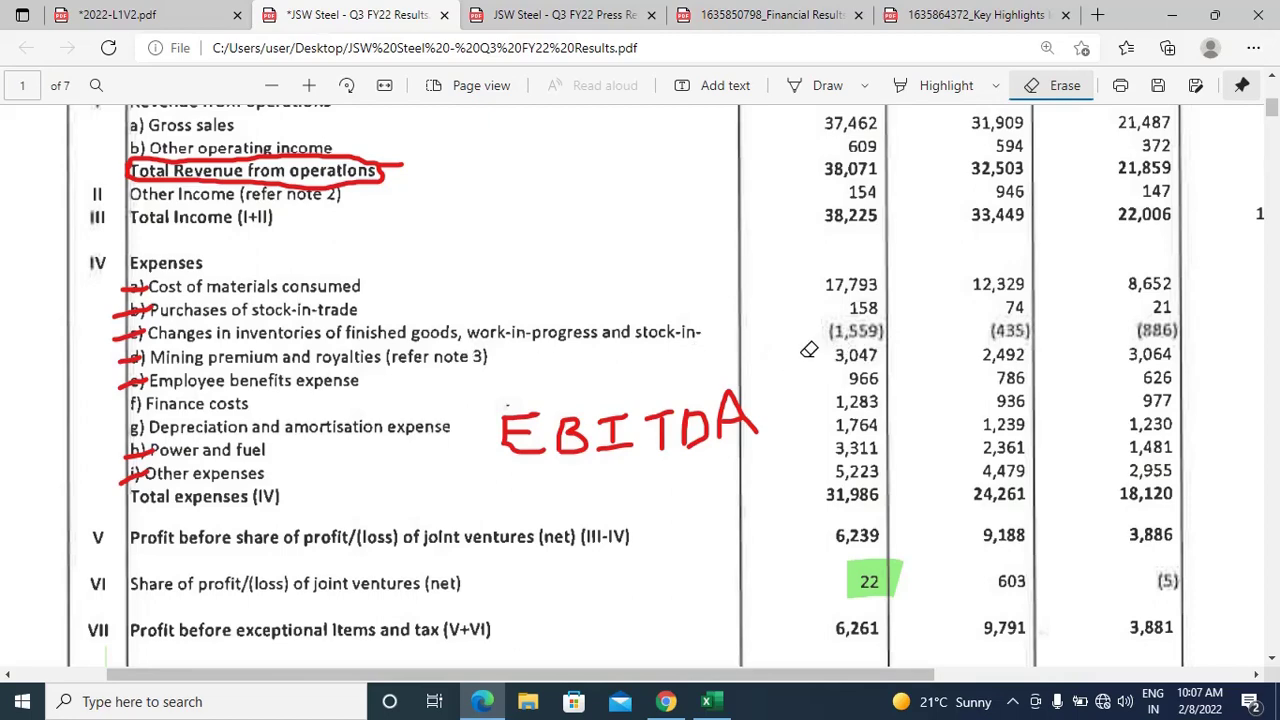
# - Fill row 7 with the mining premium value 3047 in E7 and label MP in D7
pyautogui.hotkey('alt', 'Tab')
pyautogui.write('304')
pyautogui.press('BackSpace')
pyautogui.press('BackSpace')
pyautogui.press('BackSpace')
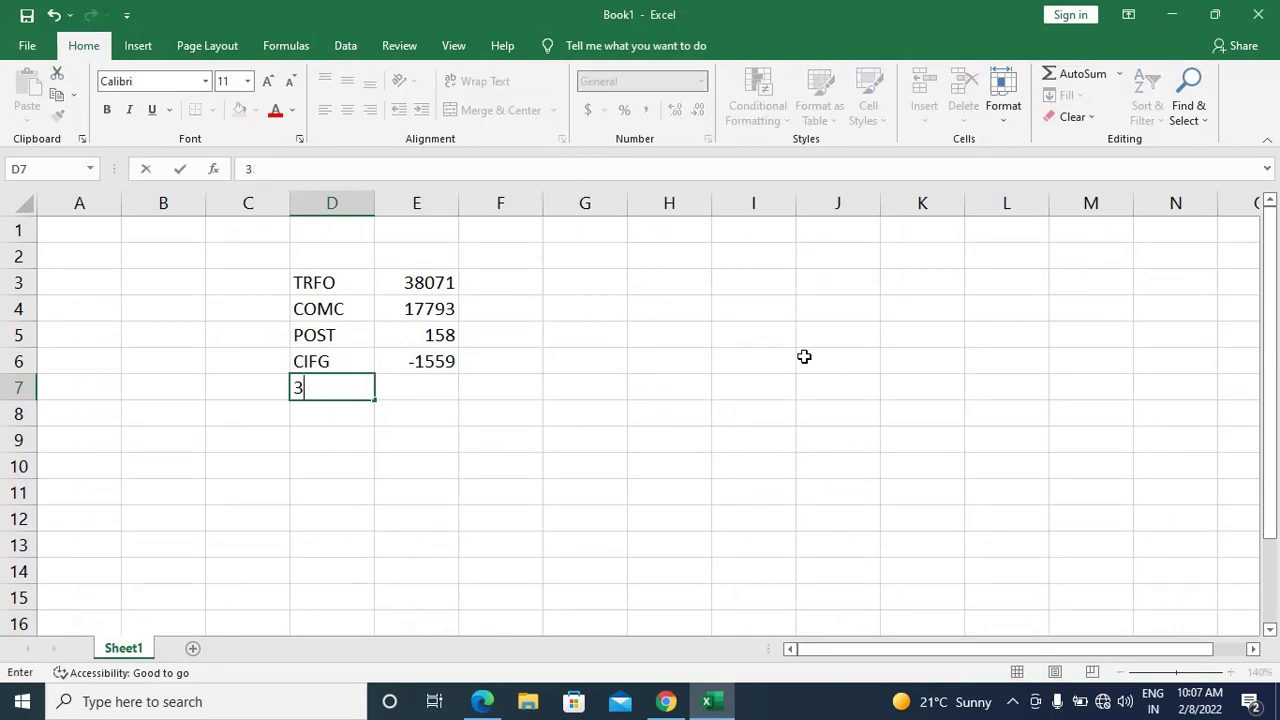
pyautogui.press('Tab')
pyautogui.write('3047')
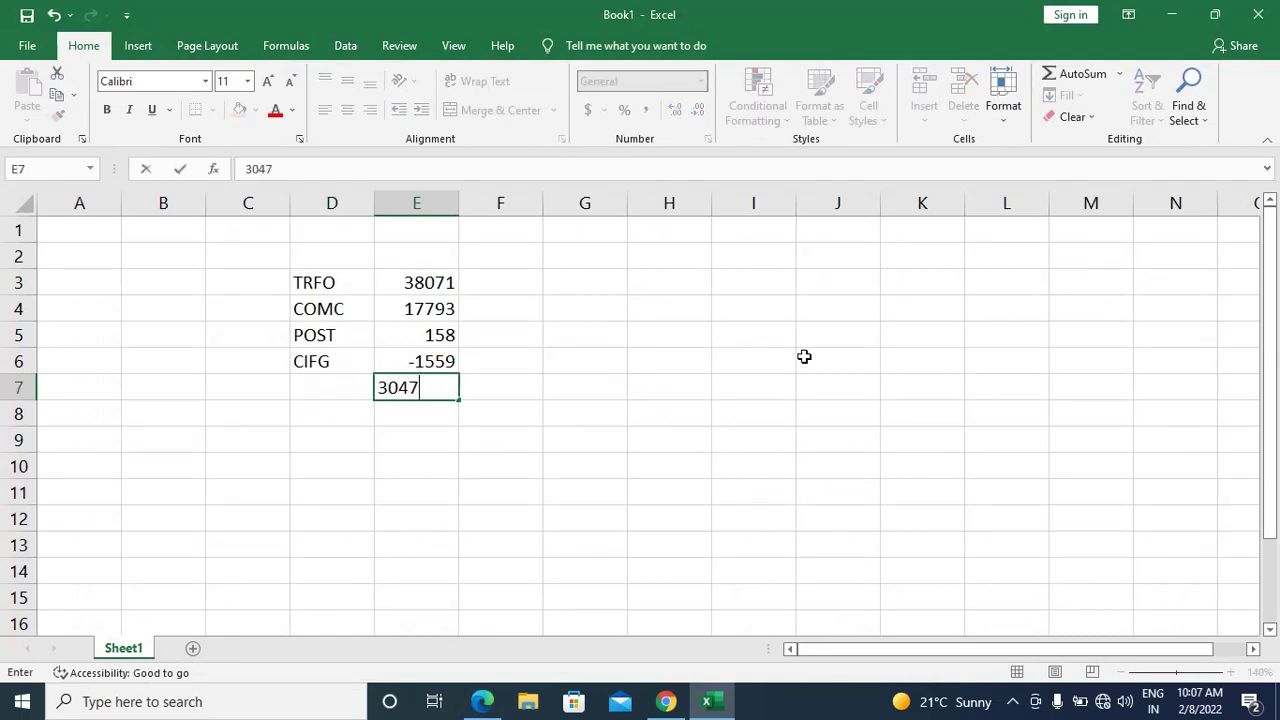
pyautogui.hotkey('shift', 'Tab')
pyautogui.write('MP')
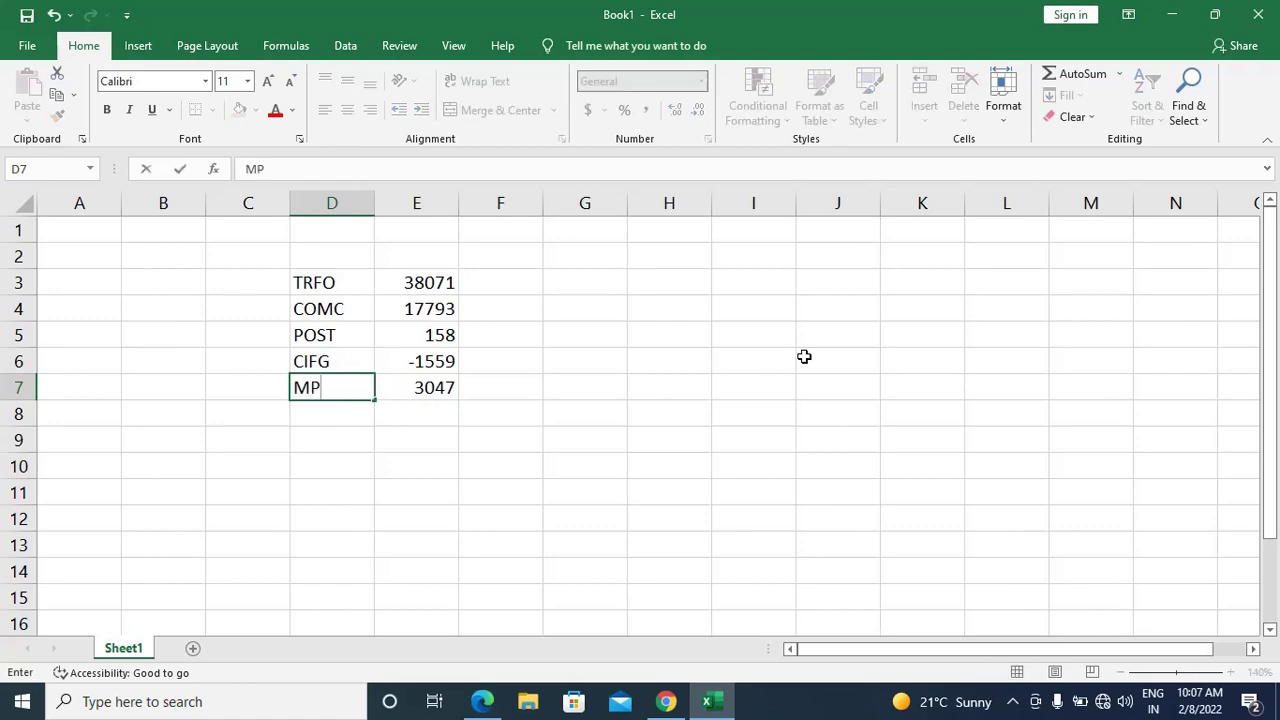
pyautogui.press('Return')
pyautogui.hotkey('alt', 'Tab')
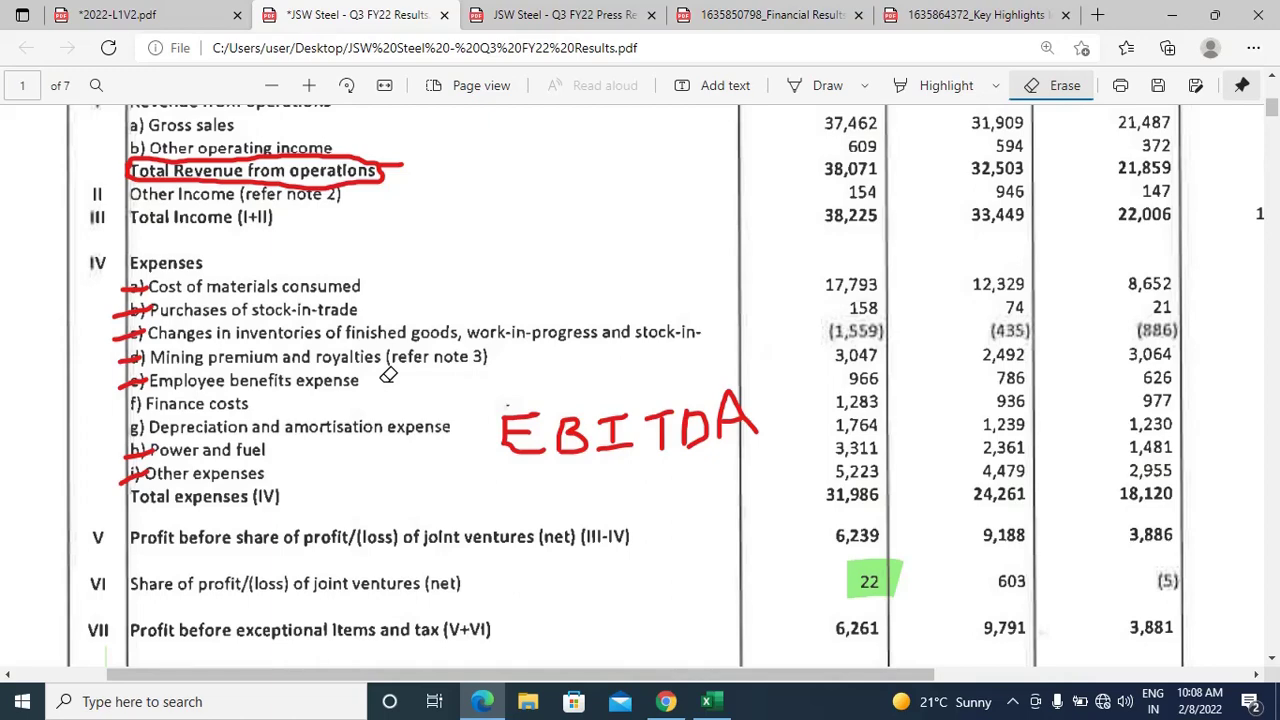
# - Label row 8 as SAL and begin entering its value 966
pyautogui.hotkey('alt', 'Tab')
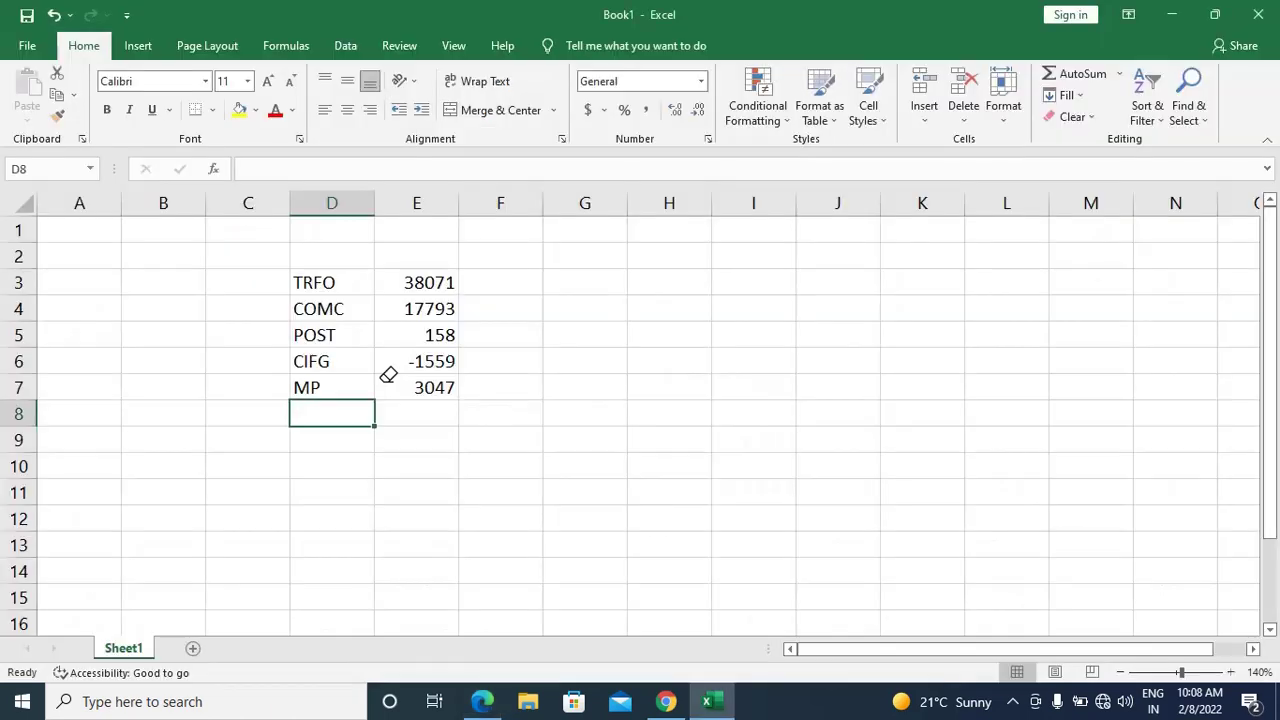
pyautogui.write('SAL')
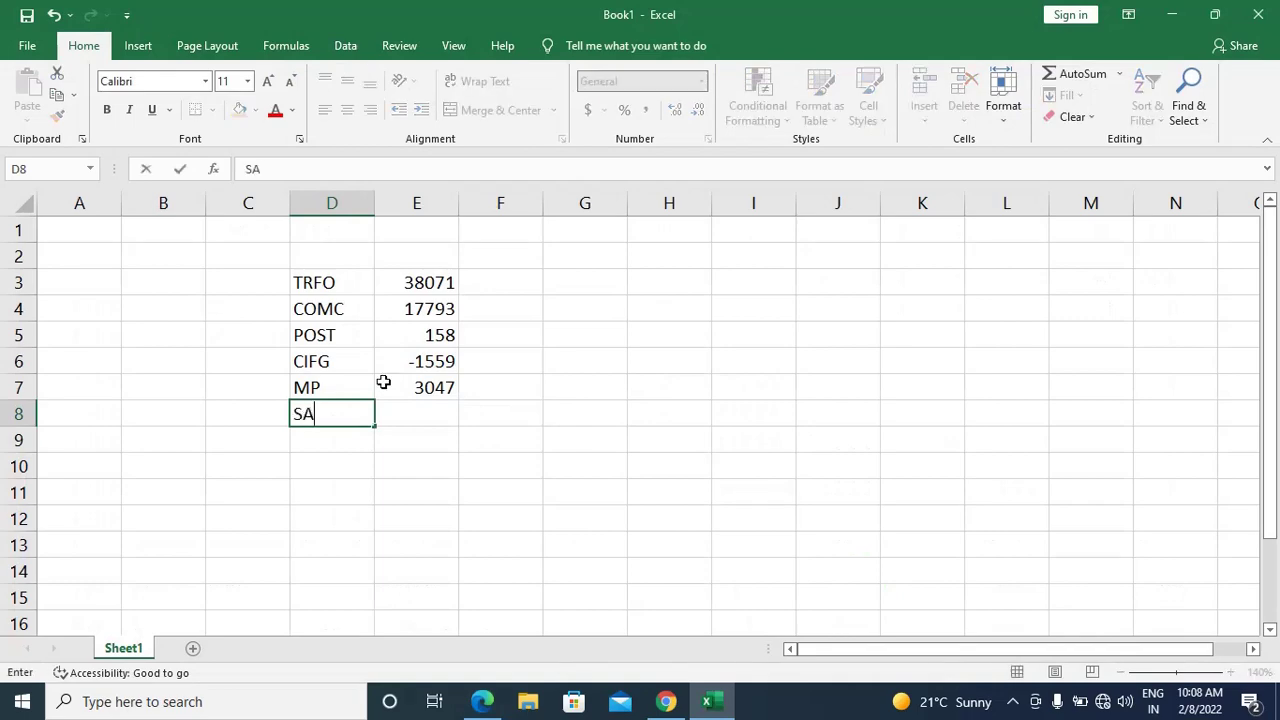
pyautogui.press('Tab')
pyautogui.write('966')
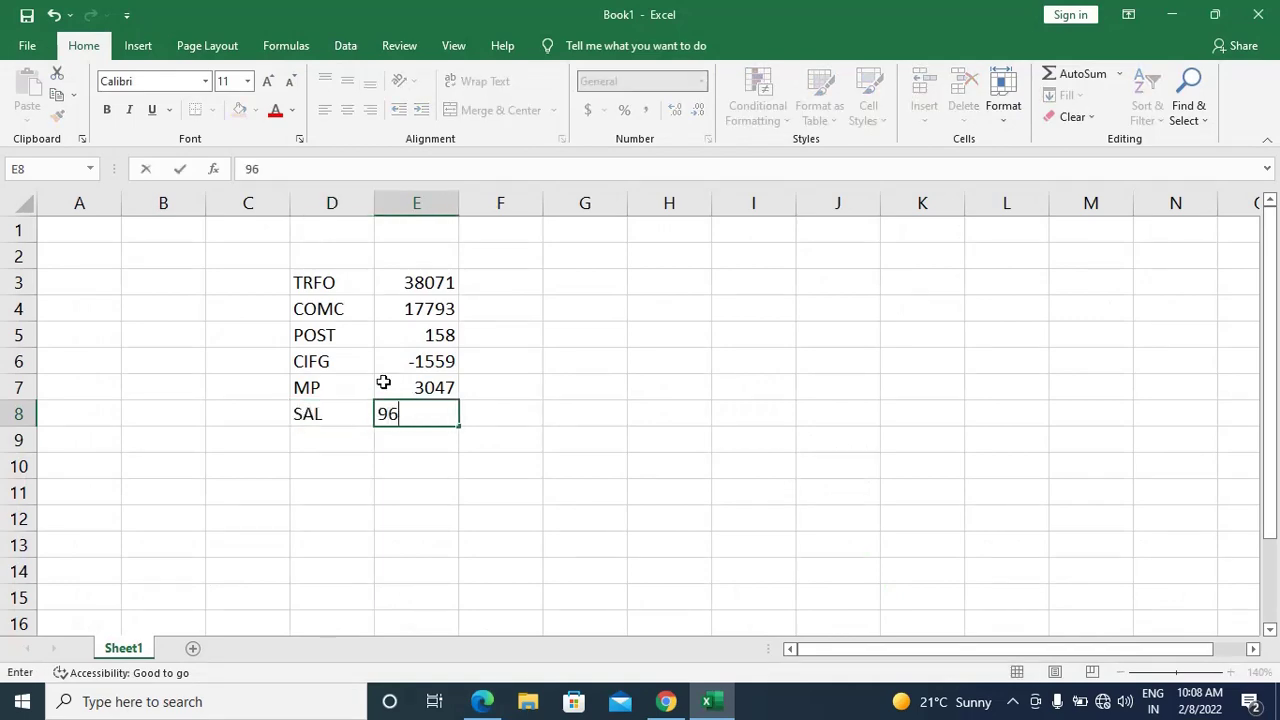